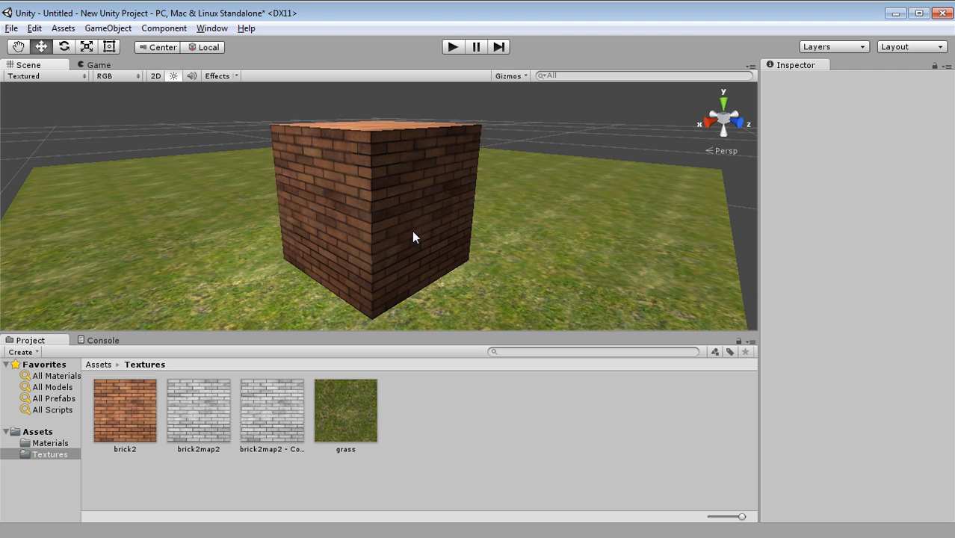
- Assign the brick2 texture to the Base (RGB) slot of the cube's material and deselect the cube
scroll(412, 236, "down", 5)
scroll(412, 236, "up", 5)
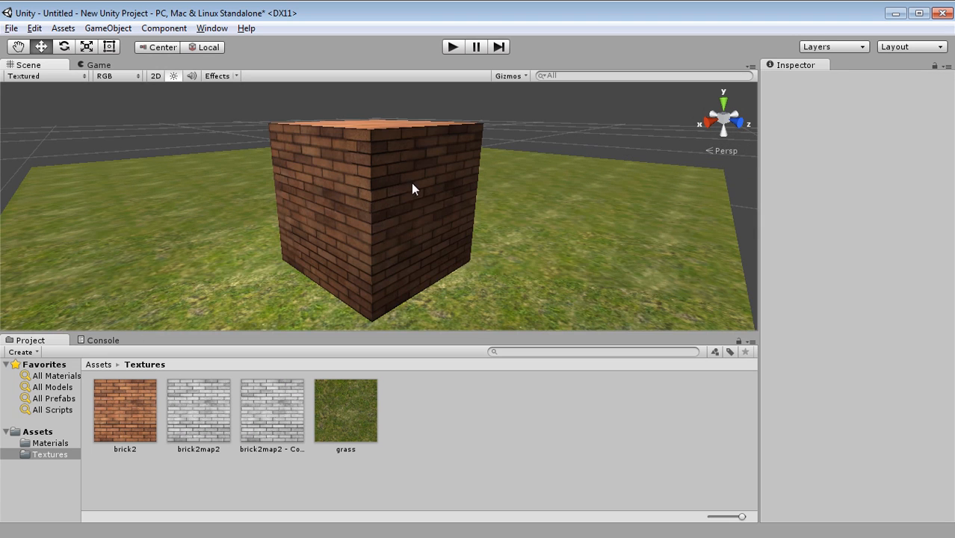
left_click_drag(450, 249, 512, 249, "alt")
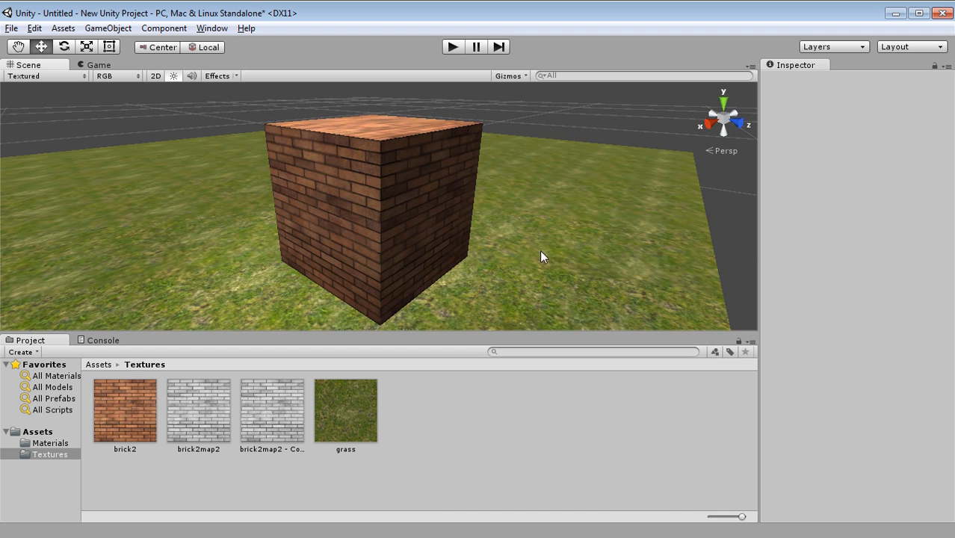
left_click(447, 215)
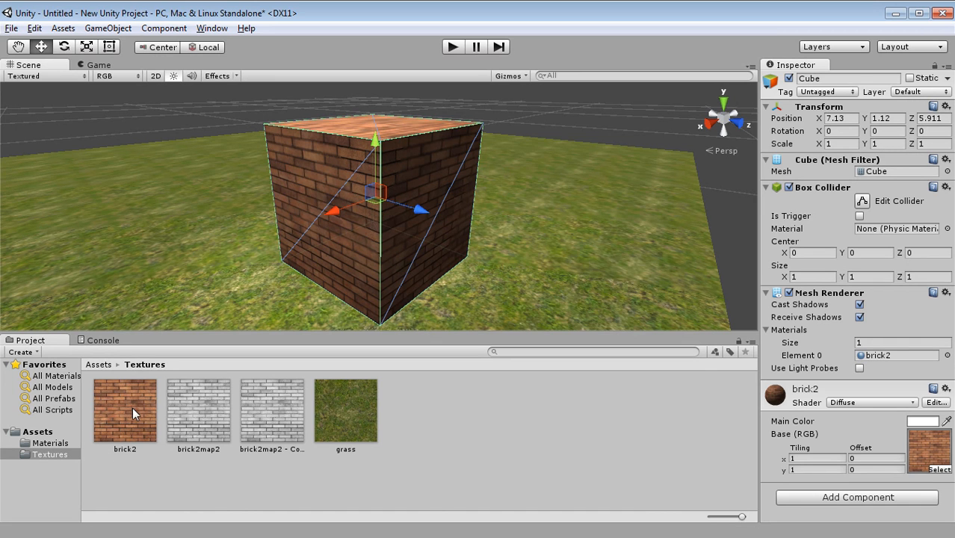
left_click_drag(132, 407, 921, 451)
left_click(725, 435)
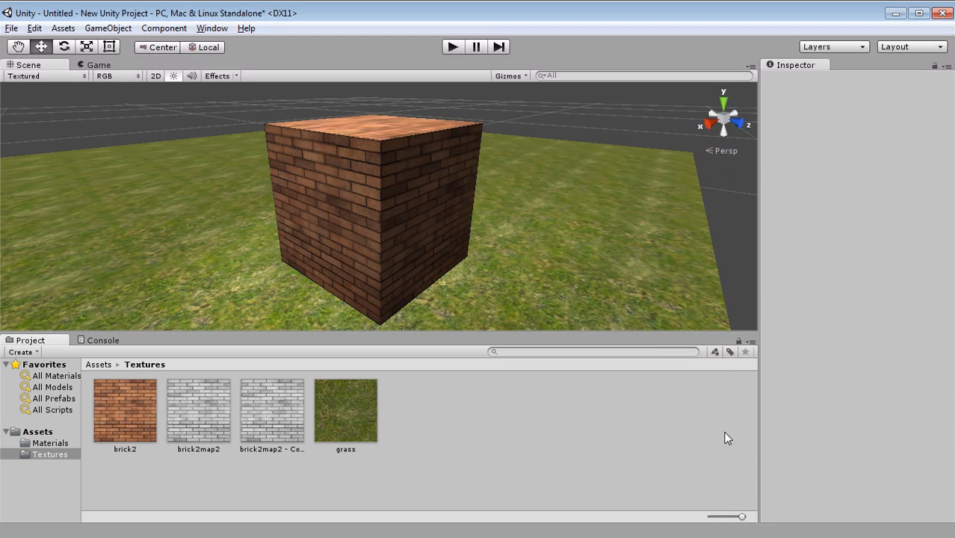
- Set the shader of the cube's brick2 material to Specular and inspect the cube up close without its selection outline
left_click(399, 234)
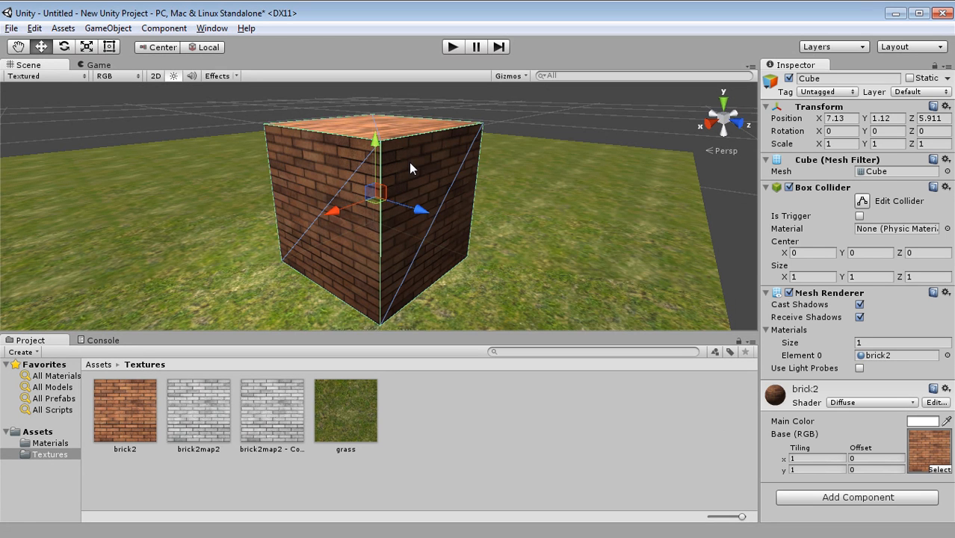
left_click(871, 403)
left_click(877, 170)
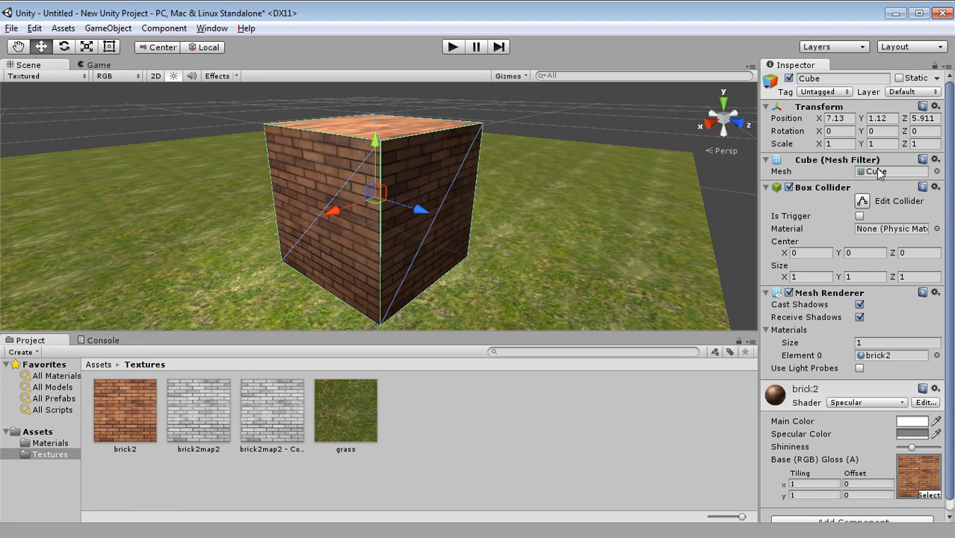
scroll(467, 198, "up", 2)
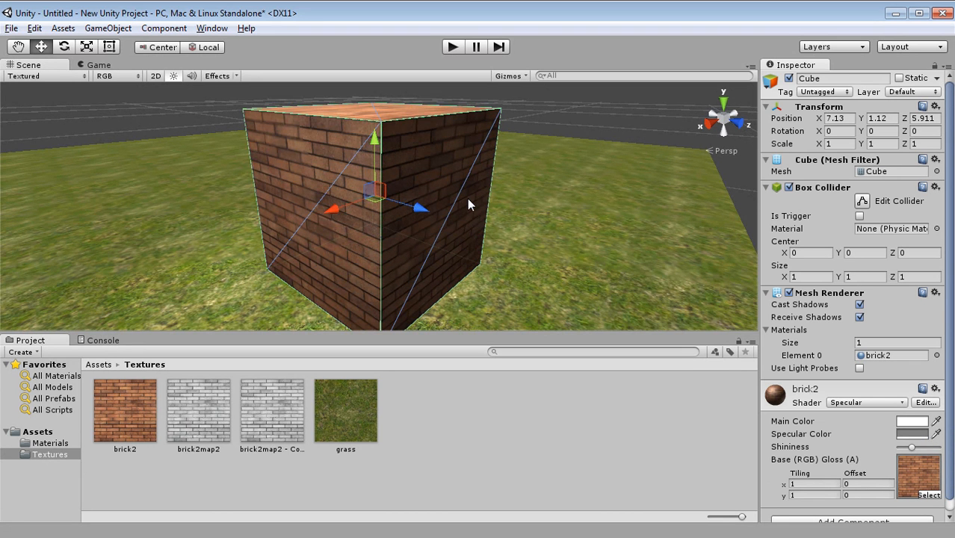
left_click(520, 121)
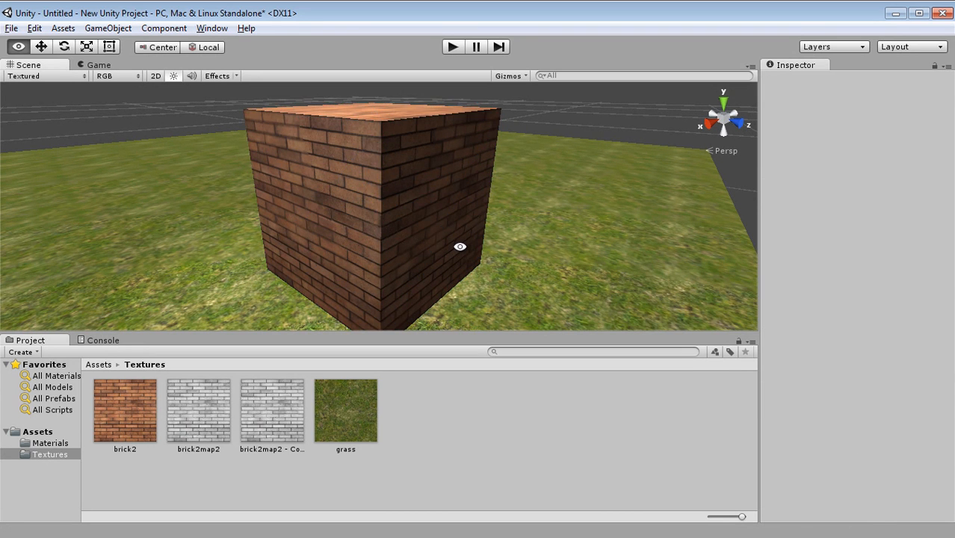
left_click_drag(460, 248, 452, 202, "alt")
- Set the cube's brick2 material back to the Diffuse shader and deselect the cube
left_click(397, 207)
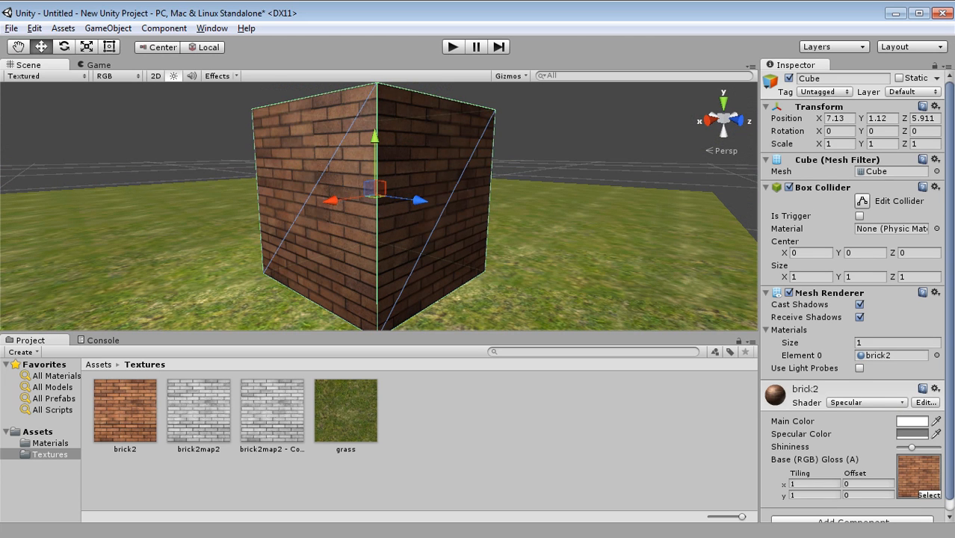
left_click(870, 198)
left_click_drag(495, 132, 495, 209, "alt")
scroll(524, 200, "down", 4)
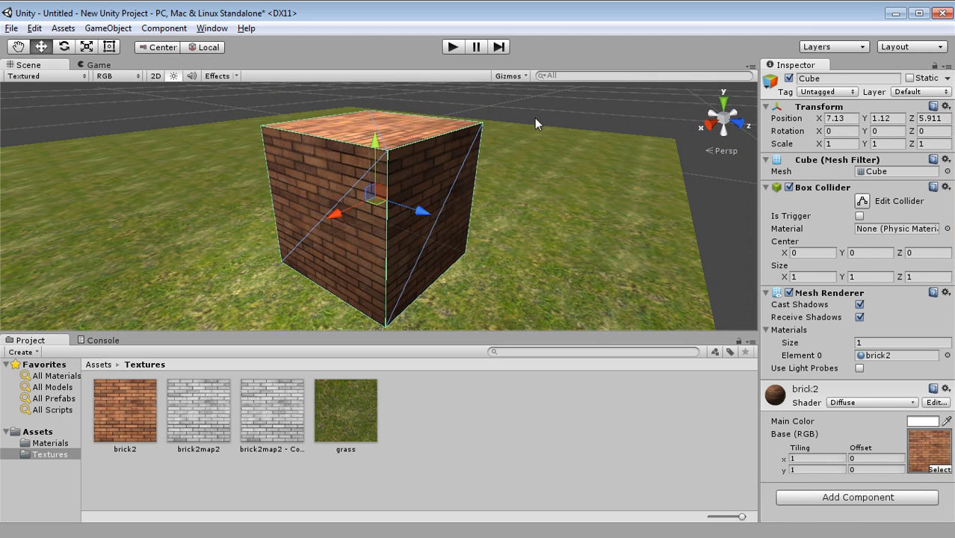
left_click(540, 115)
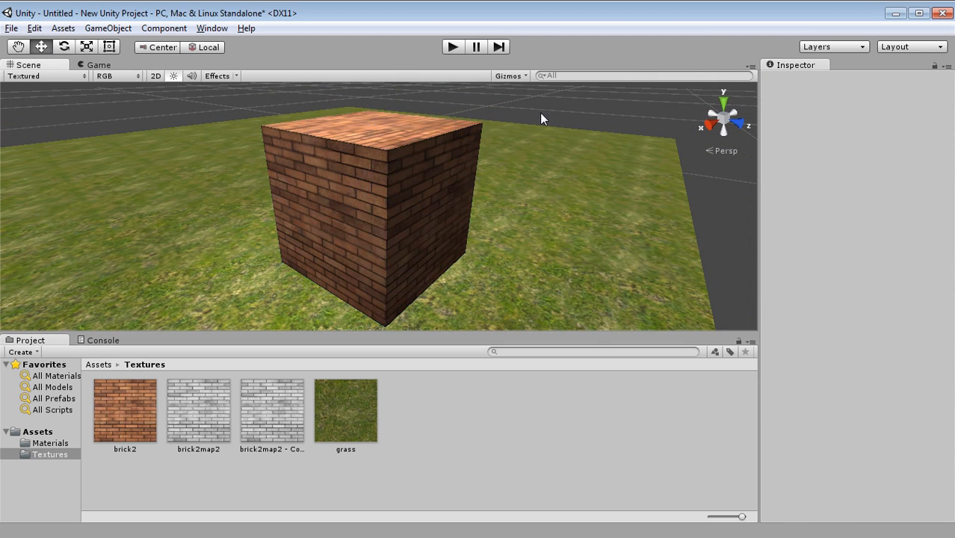
- Set the cube's brick2 material to the Bumped Diffuse shader and examine the cube and the material's Normalmap slot
left_click(394, 208)
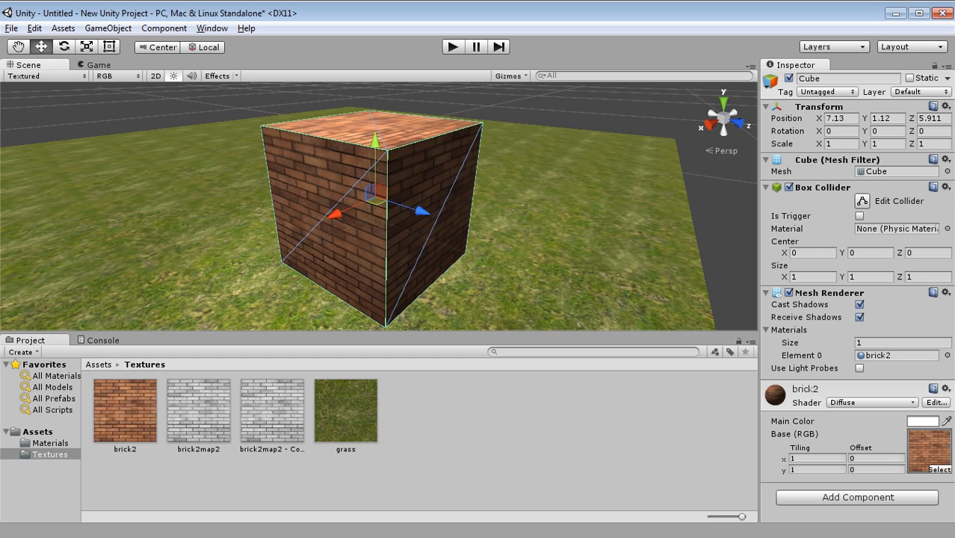
left_click(884, 68)
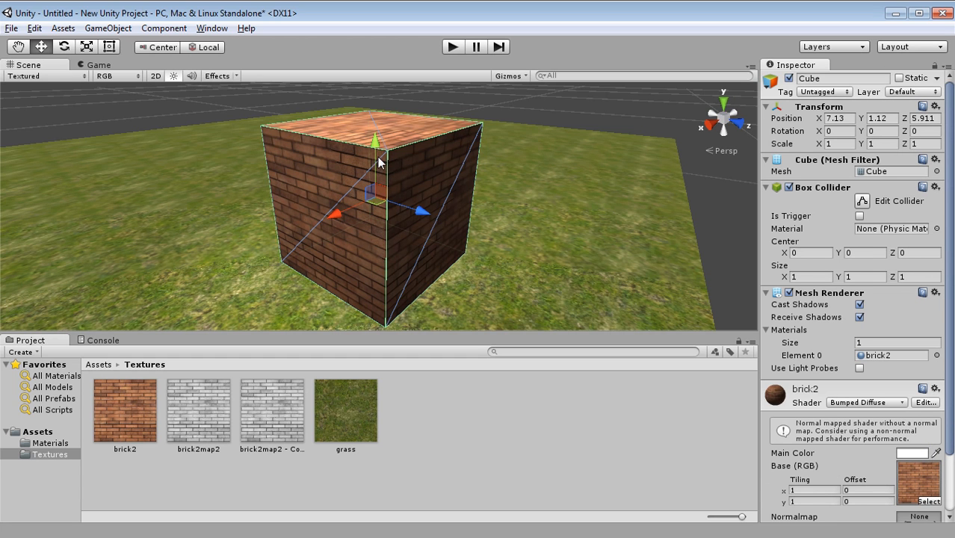
scroll(431, 224, "up", 3)
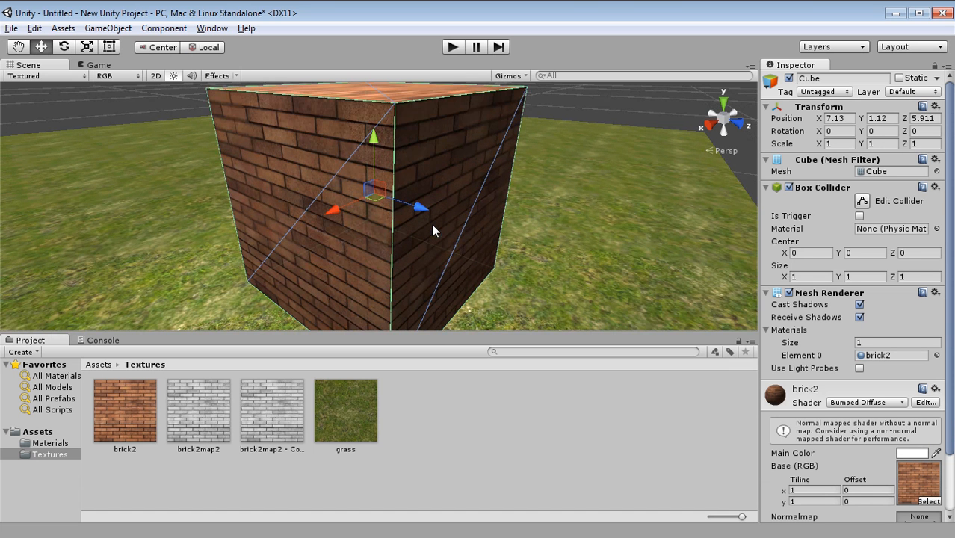
scroll(363, 203, "down", 2)
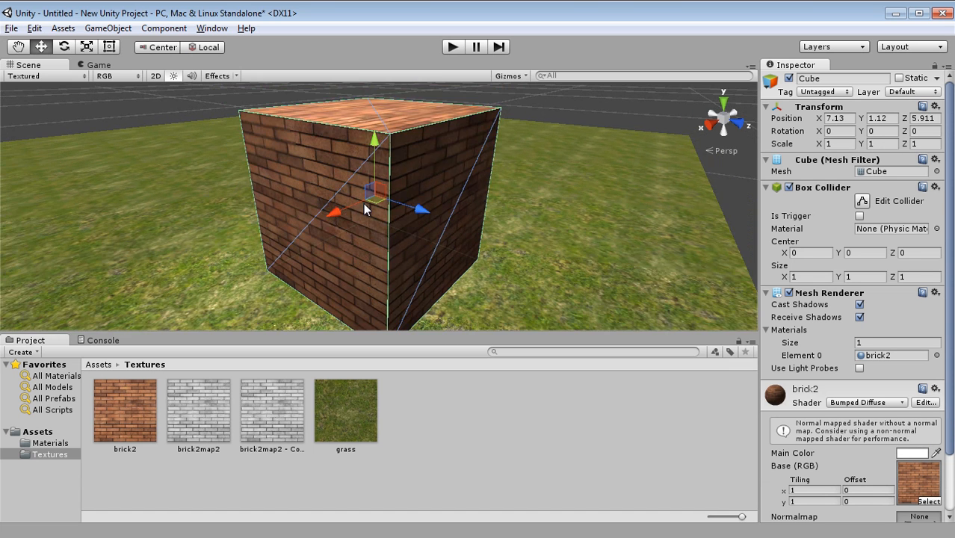
mouse_move(363, 205)
left_mouse_down("alt")
mouse_move(412, 202)
mouse_move(363, 195)
left_mouse_up("alt")
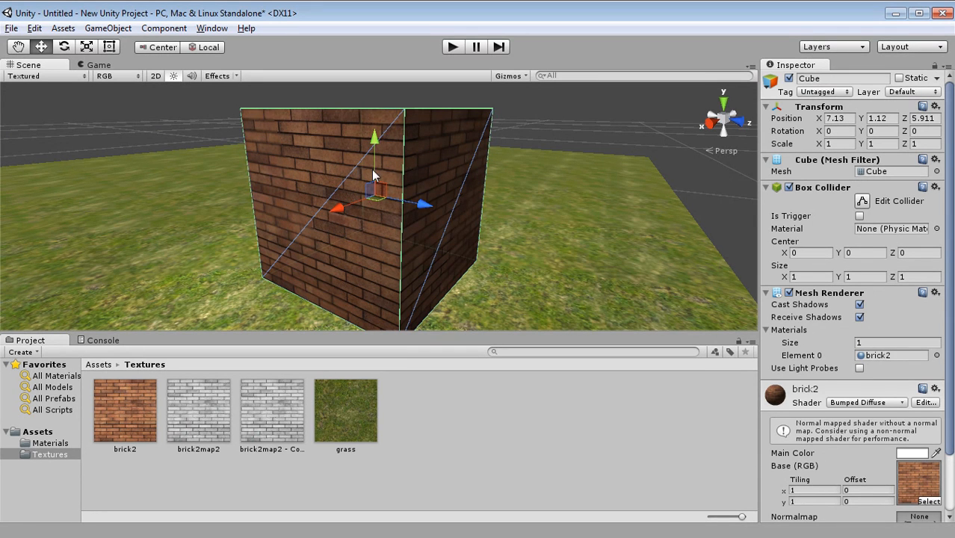
scroll(899, 348, "down", 3)
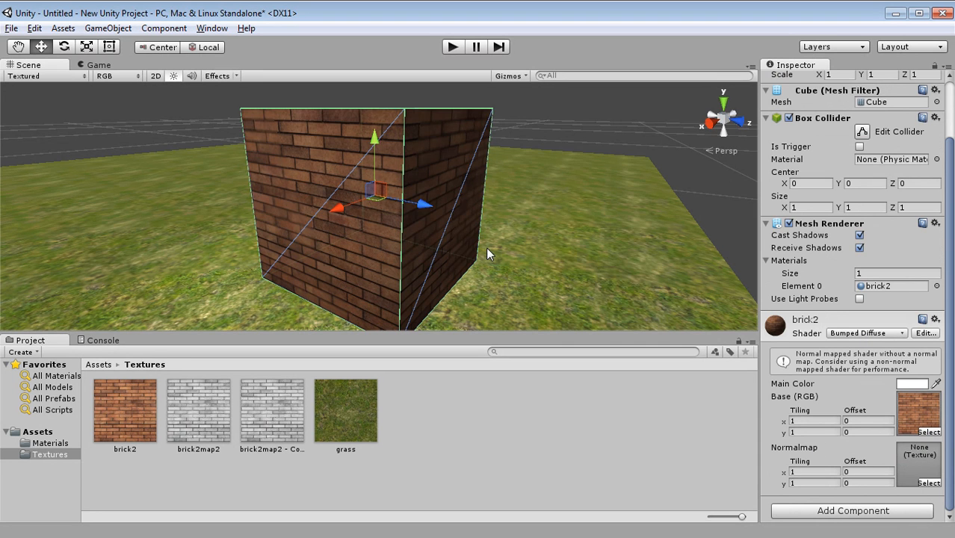
left_click_drag(481, 235, 462, 224, "alt")
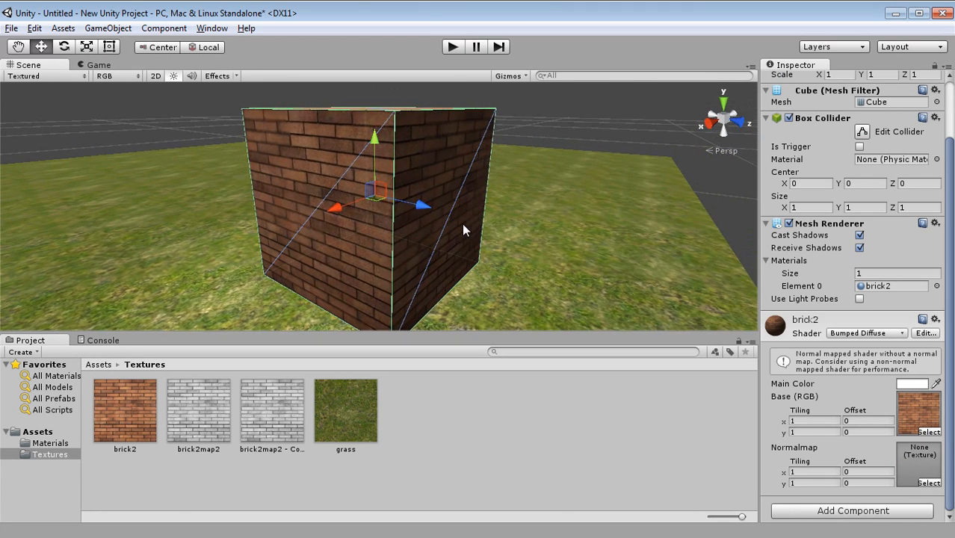
scroll(462, 224, "down", 2)
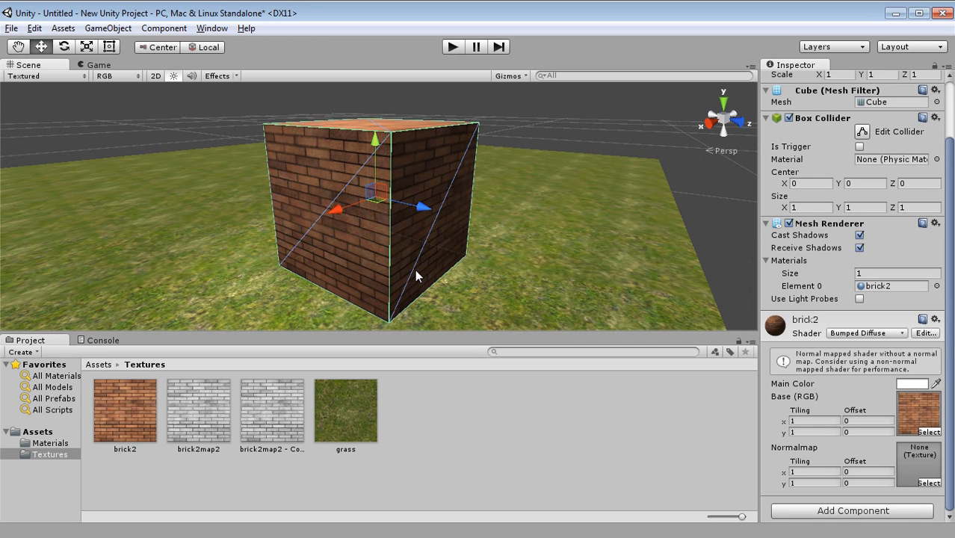
- Change the brick2map2 texture's type to Normal map and apply the import settings
left_click(221, 411)
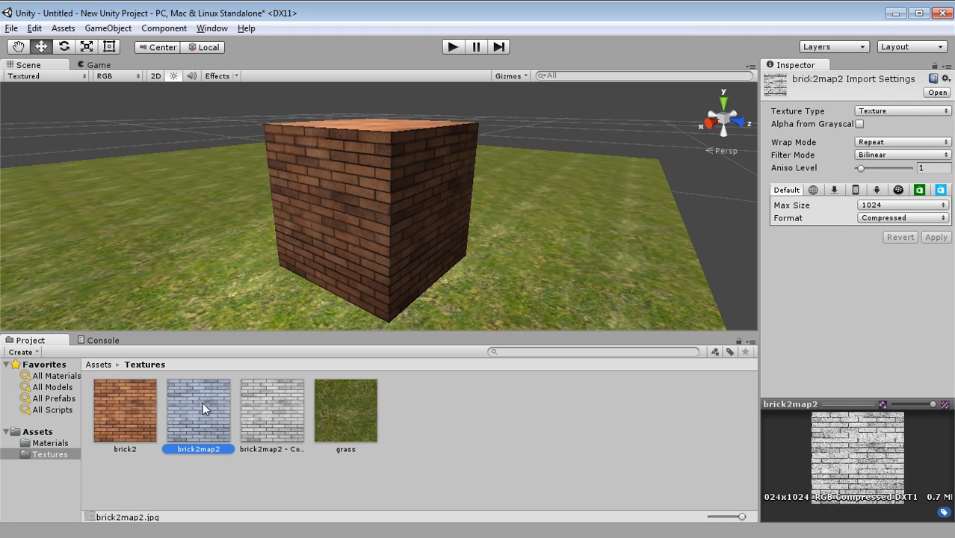
left_click(127, 416)
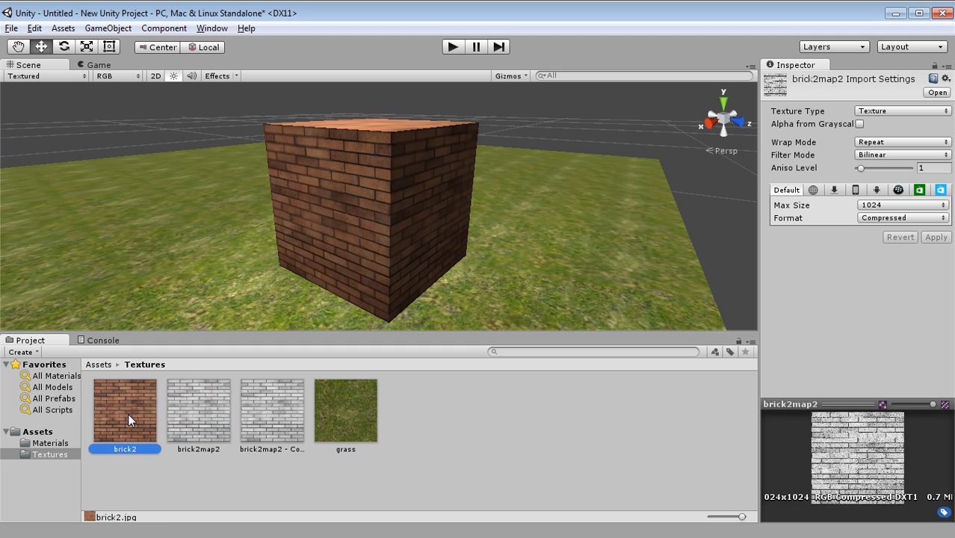
left_click(202, 416)
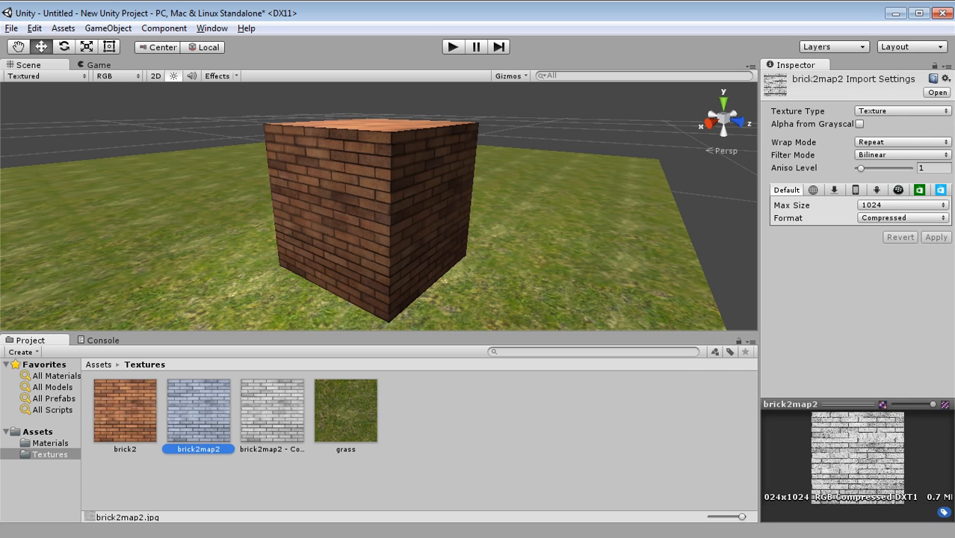
left_click(899, 140)
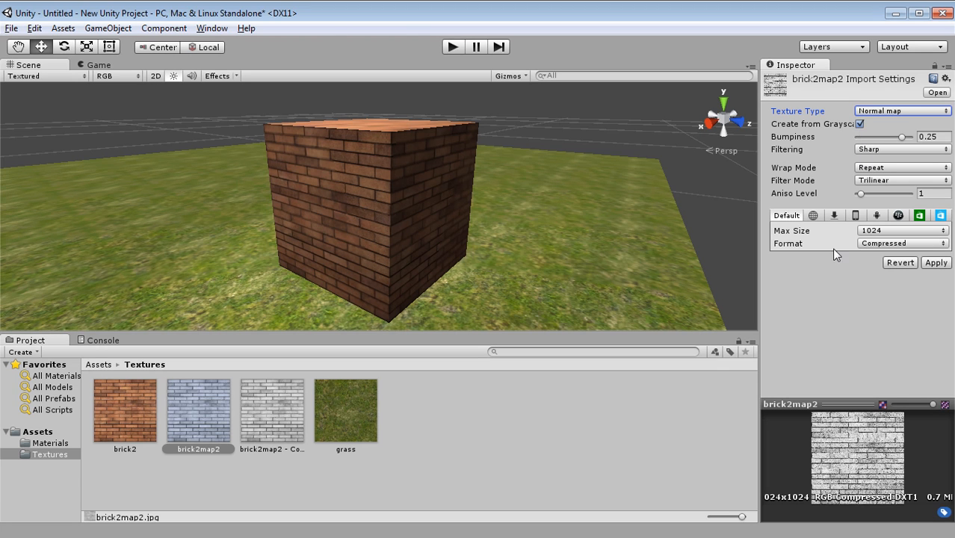
left_click(937, 264)
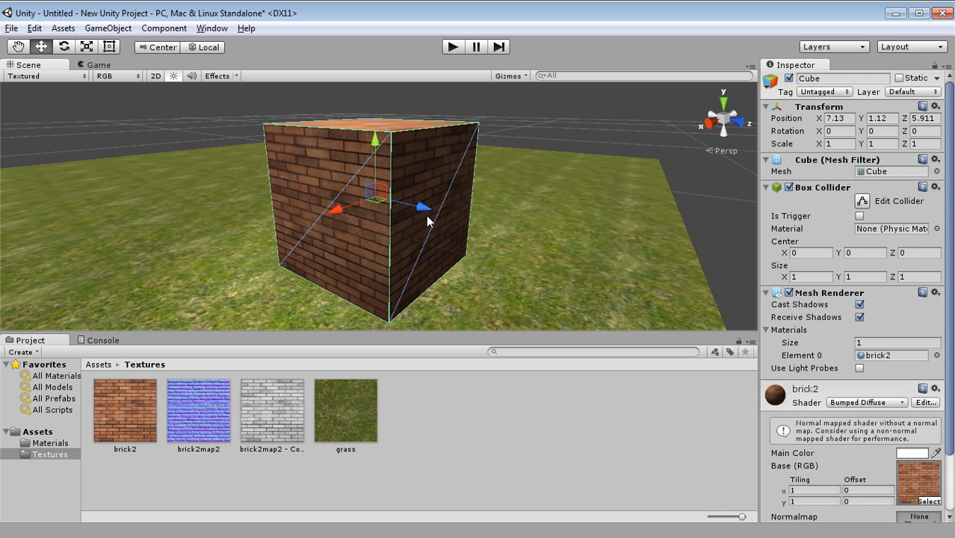
- Assign brick2map2 to the Normalmap slot of the cube's brick2 material and inspect the deselected cube
scroll(867, 374, "down", 3)
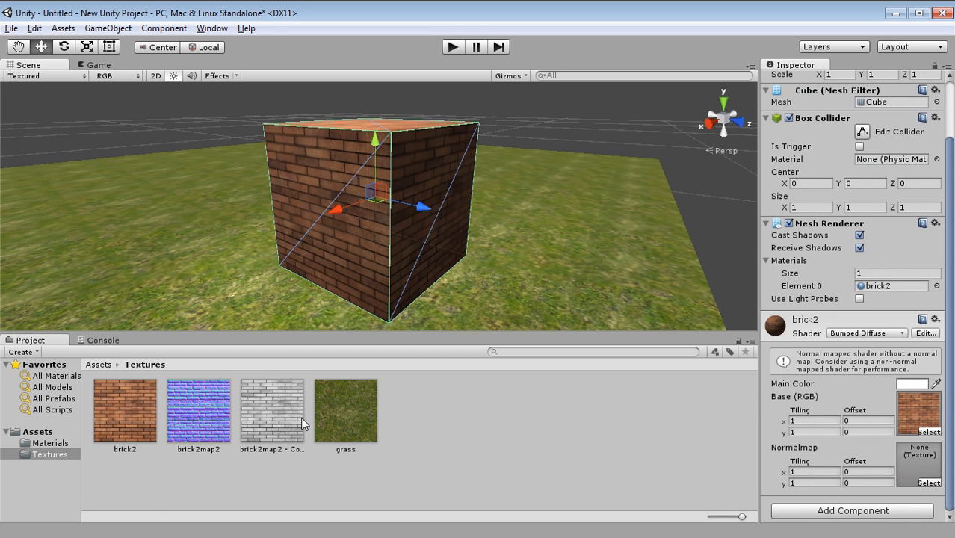
left_click_drag(194, 411, 920, 470)
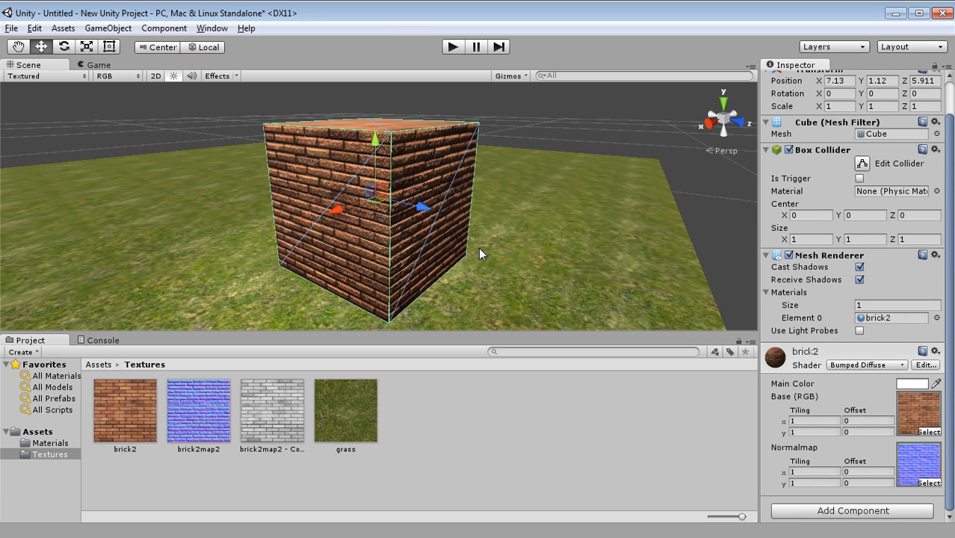
scroll(379, 239, "up", 4)
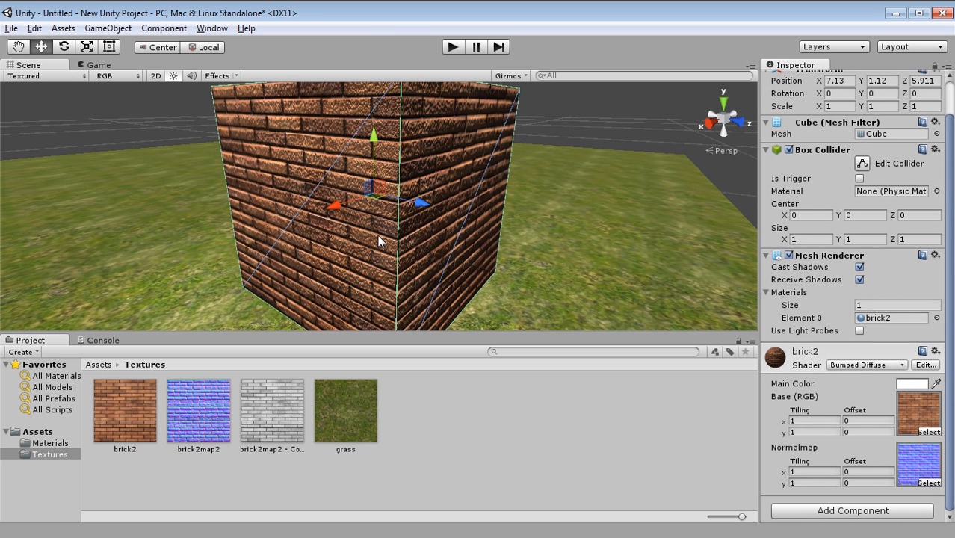
scroll(379, 239, "down", 3)
left_click(513, 141)
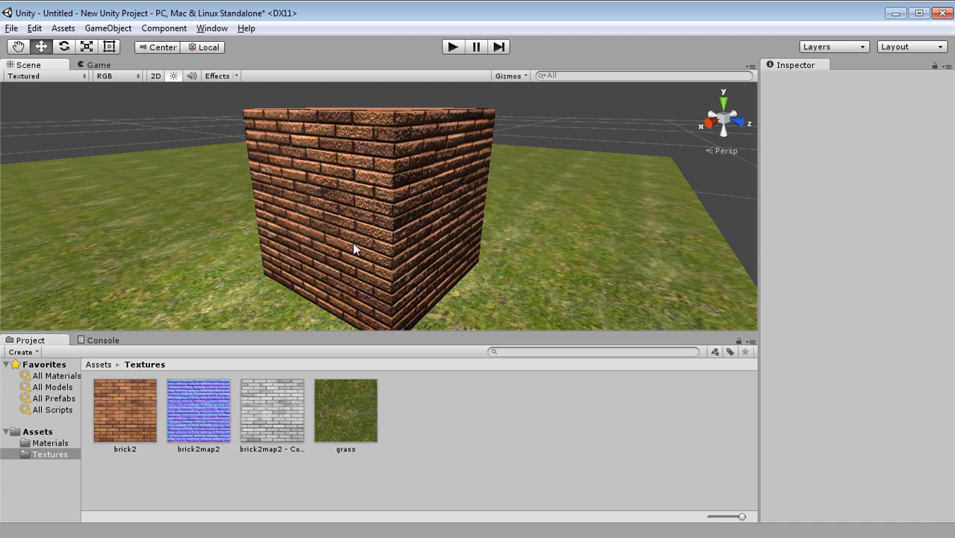
left_click_drag(341, 271, 369, 249, "alt")
- Switch the cube's brick2 material to the Bumped Specular shader and inspect the deselected cube from several angles
left_click(371, 256)
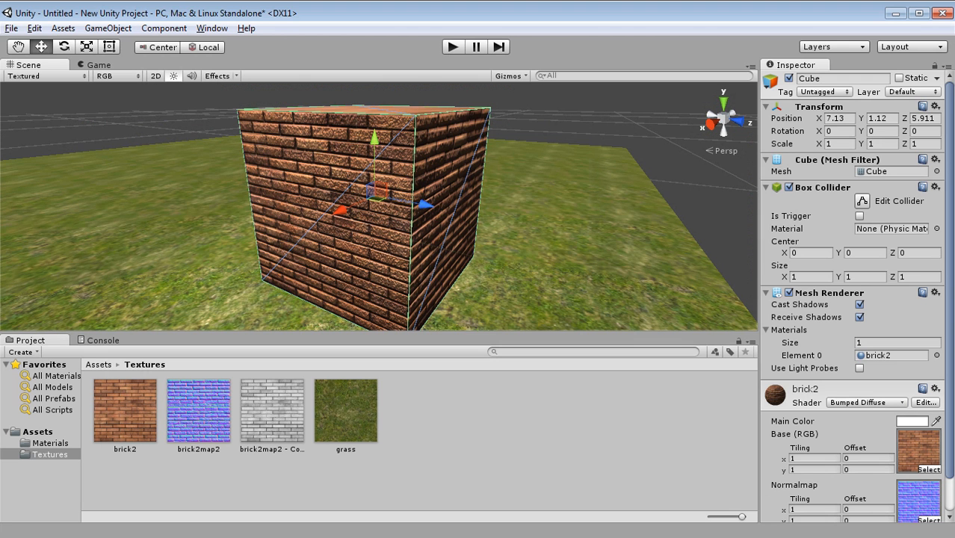
left_click(887, 88)
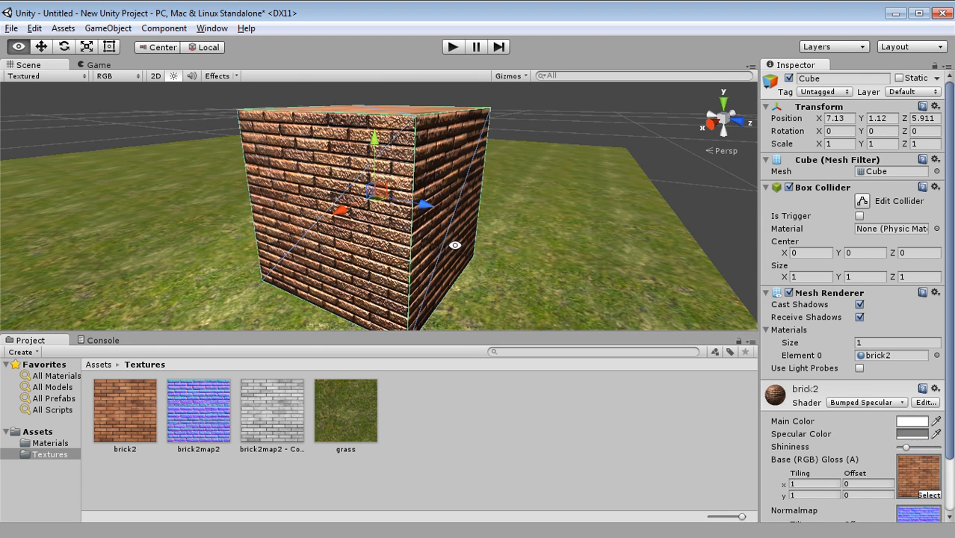
left_click_drag(454, 245, 523, 230, "alt")
left_click(574, 142)
left_click_drag(574, 142, 410, 207, "alt")
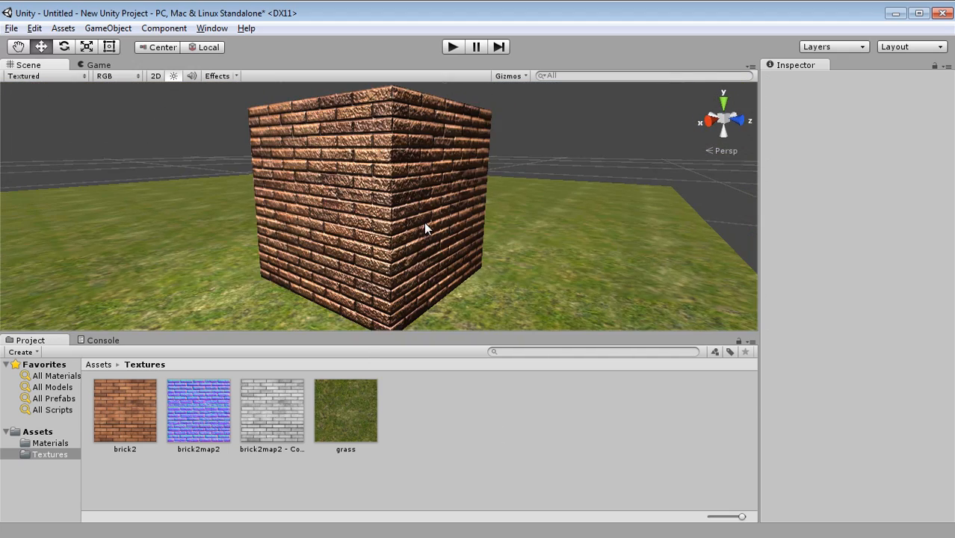
- Switch the cube's brick2 material to the Parallax Diffuse shader and reduce its Height to the minimum
left_click(424, 222)
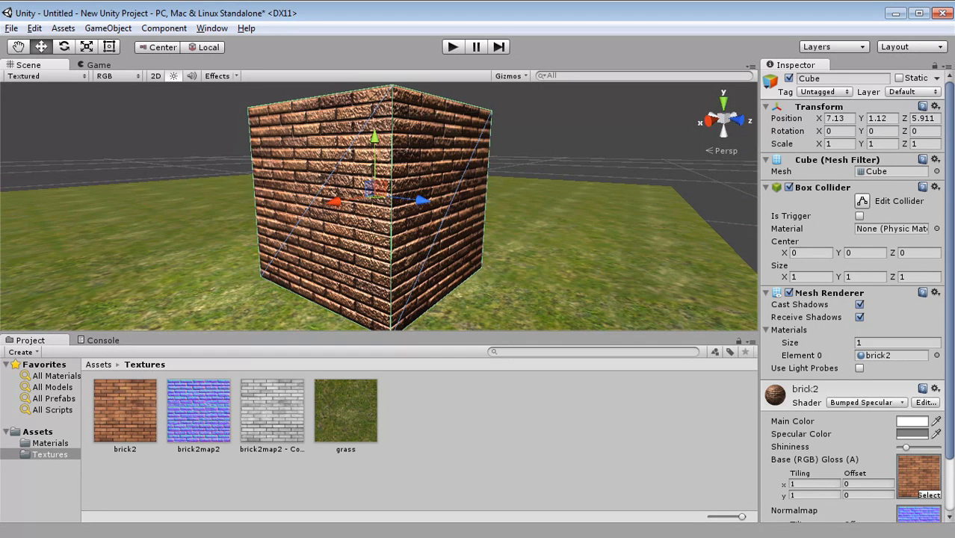
left_click(888, 390)
scroll(876, 438, "down", 3)
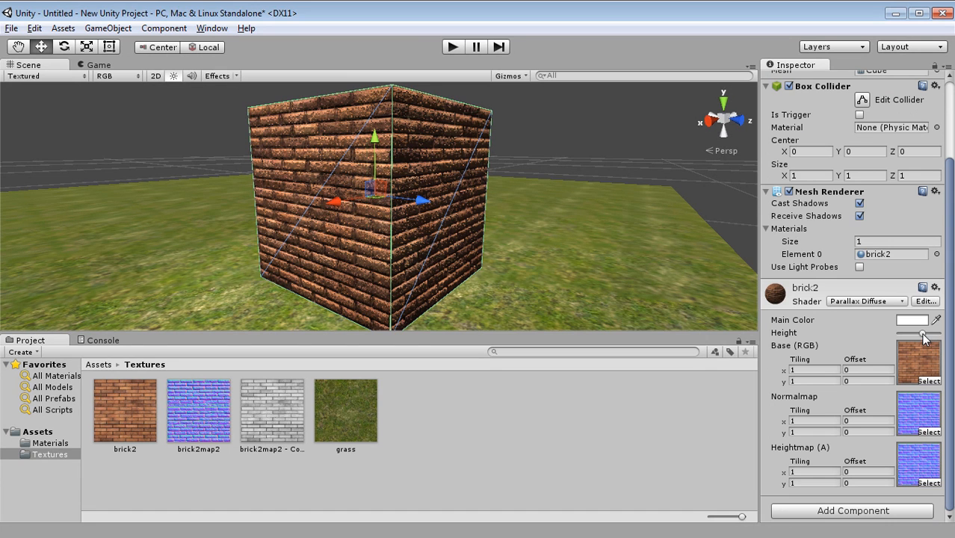
left_click_drag(921, 333, 891, 338)
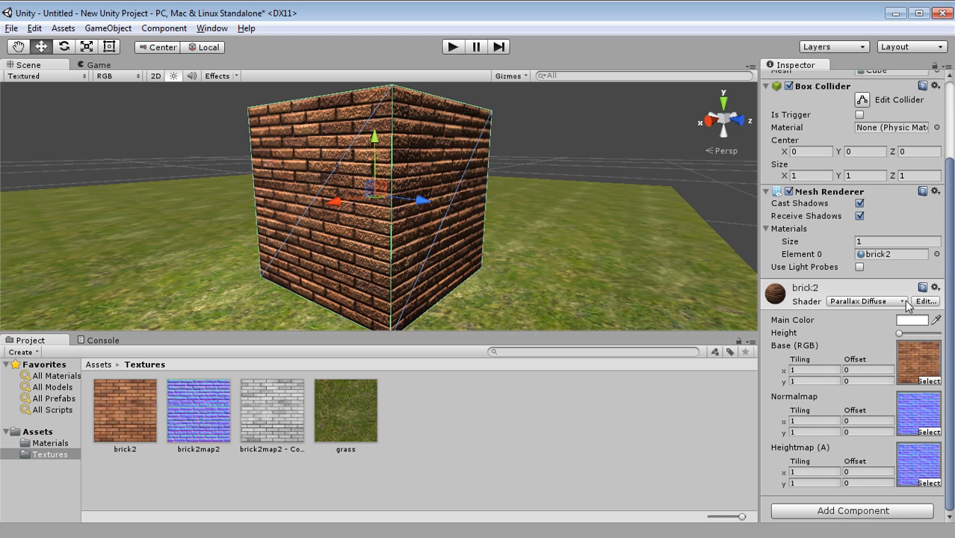
- Return the cube's brick2 material to the Bumped Diffuse shader
left_click(885, 210)
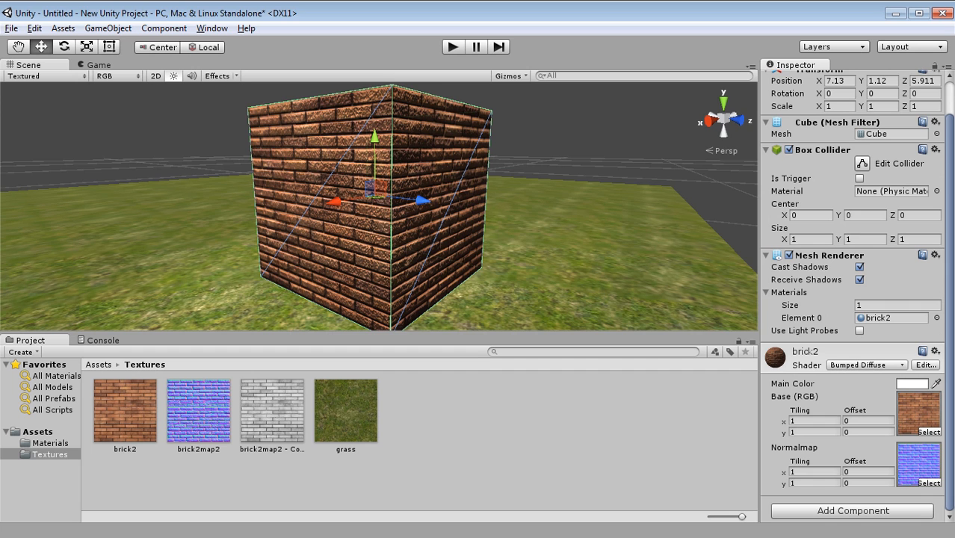
- Switch the cube's brick2 material back to the Parallax Diffuse shader and bring its Heightmap slot into view
left_click(886, 111)
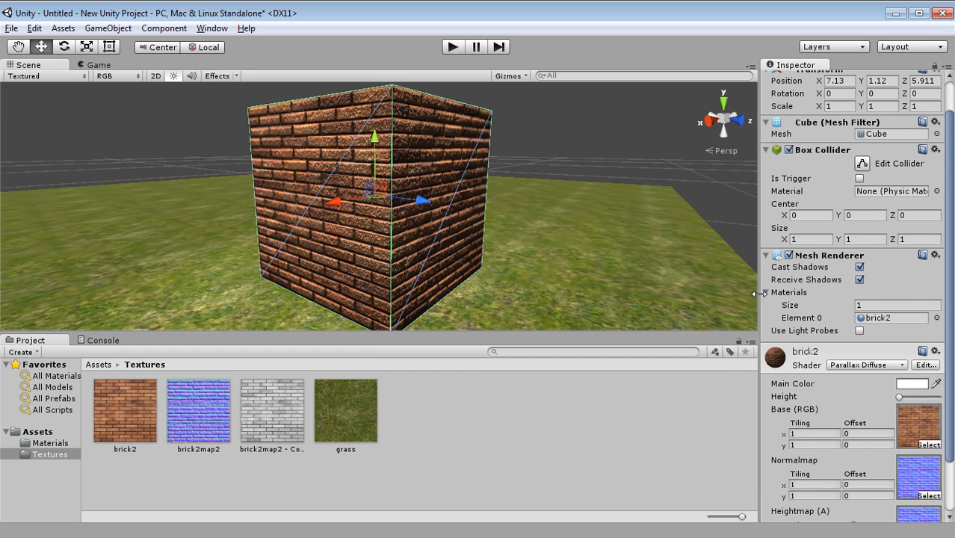
scroll(841, 417, "down", 3)
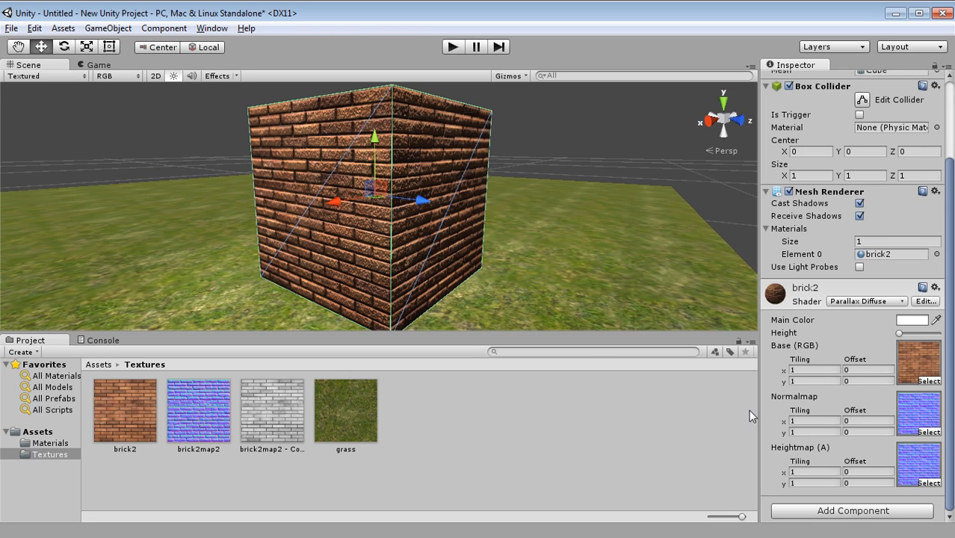
- Enable alpha from grayscale in the import settings of the brick2map2 - Copy texture and apply the change
left_click(282, 411)
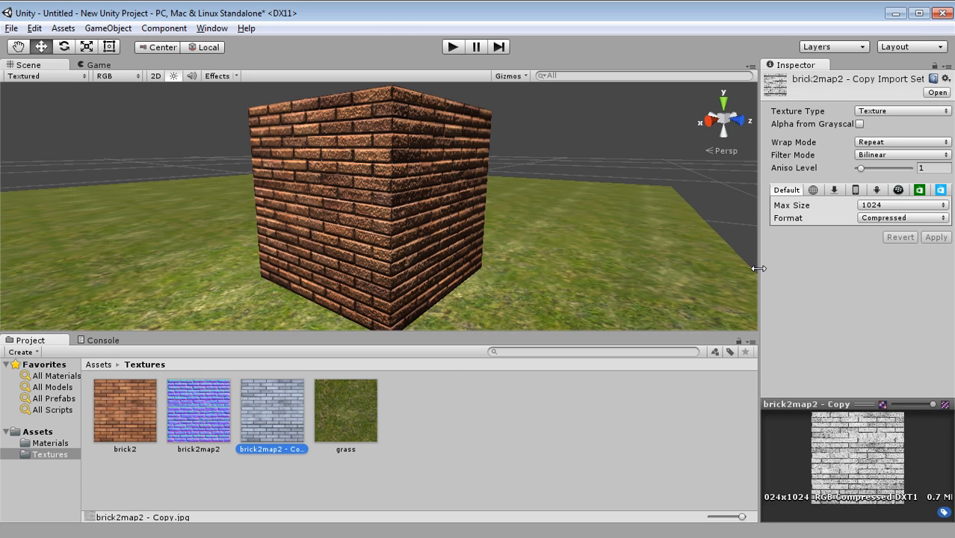
left_click(859, 124)
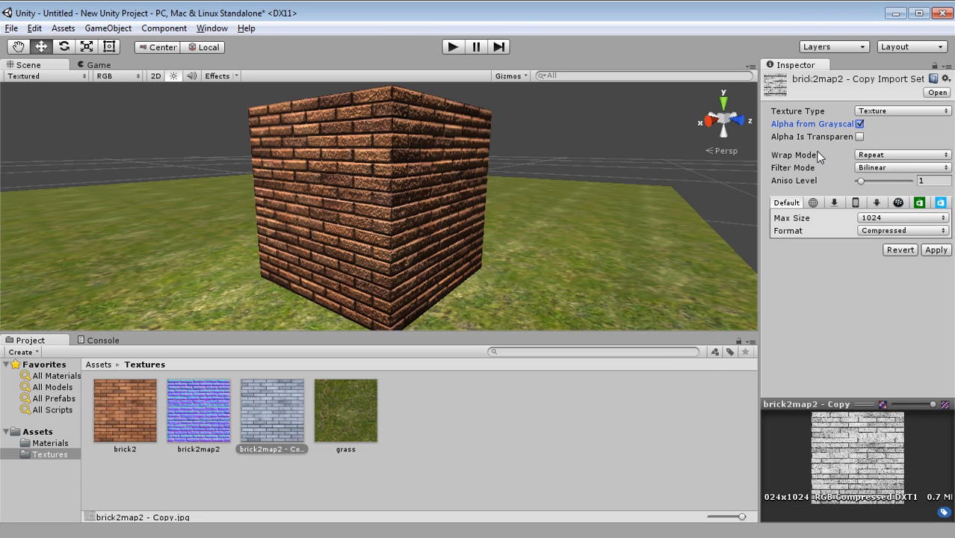
left_click(937, 251)
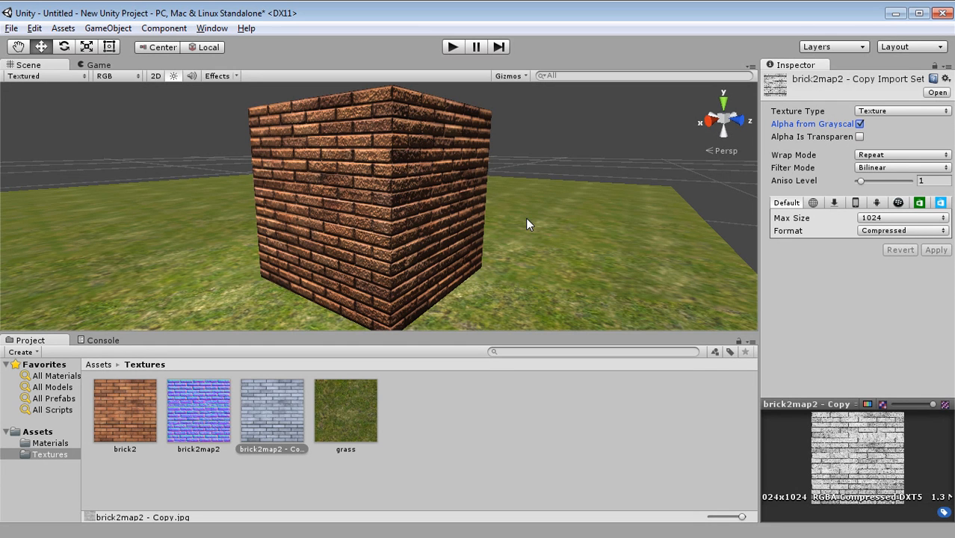
- Assign the brick2map2 - Copy texture to the Heightmap slot of the cube's brick2 material
left_click(138, 408)
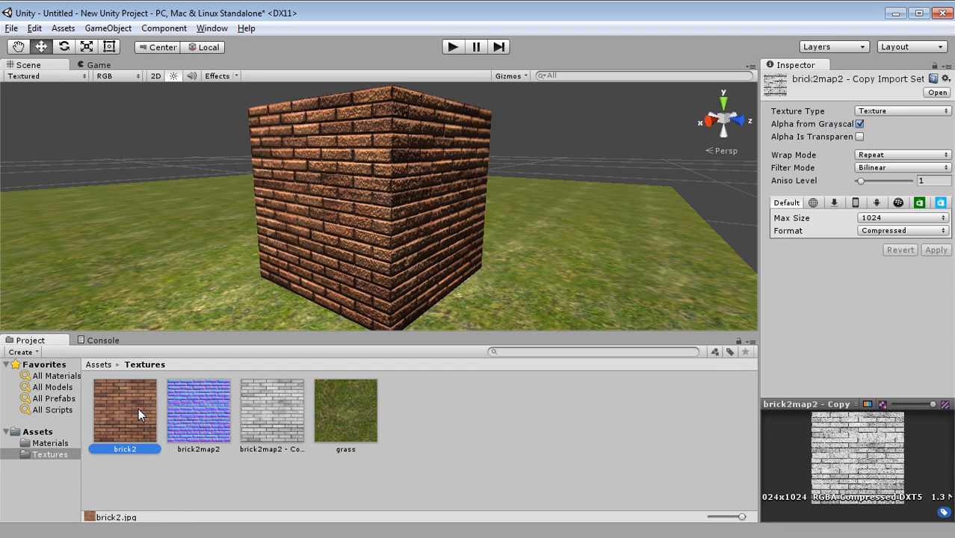
left_click(379, 221)
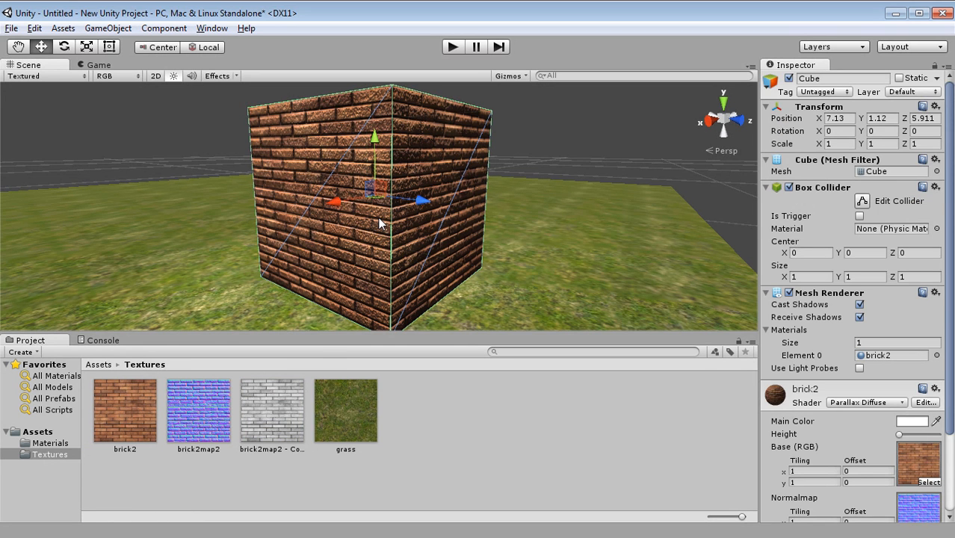
scroll(846, 362, "down", 3)
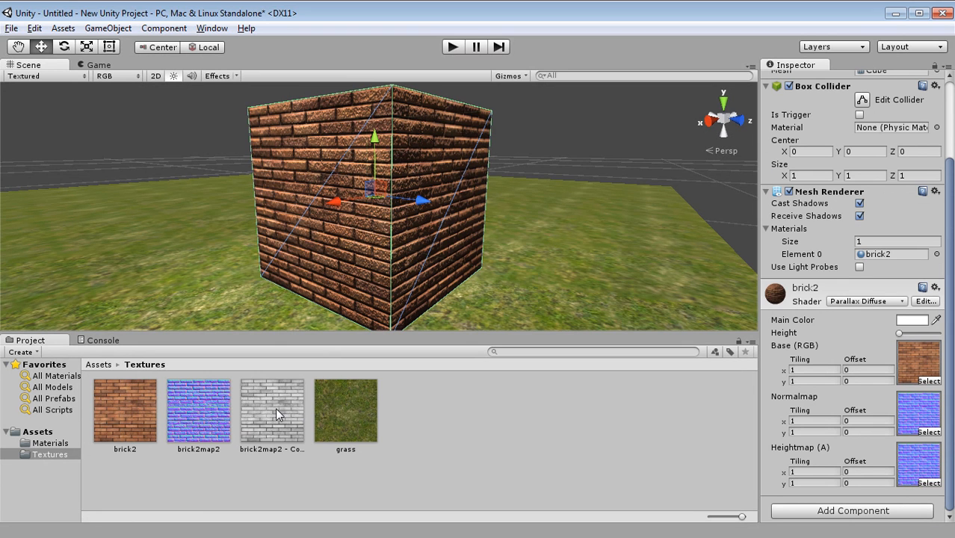
left_click_drag(275, 408, 920, 473)
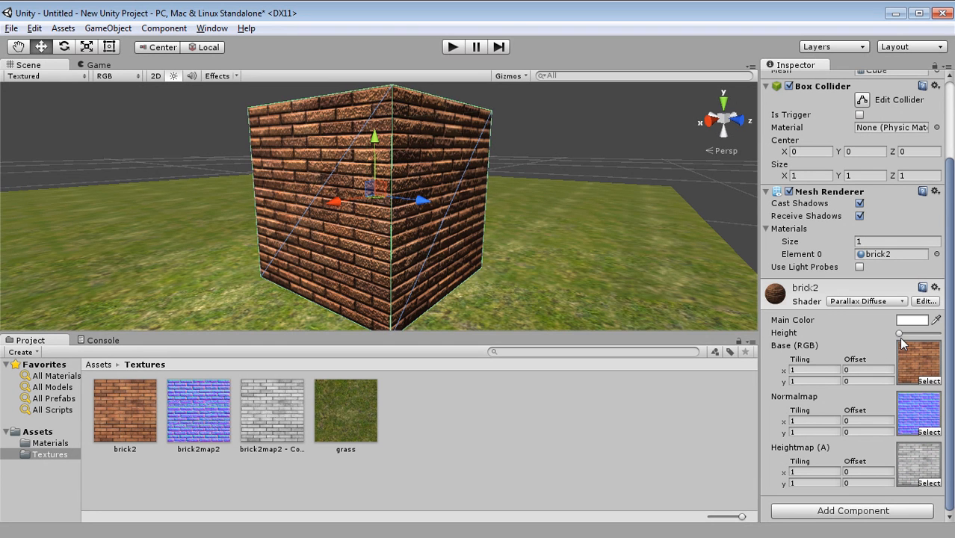
- Try the brick2 material's Height at its maximum, inspecting the bricks up close, and settle it at about the middle of its range
left_click_drag(901, 338, 941, 340)
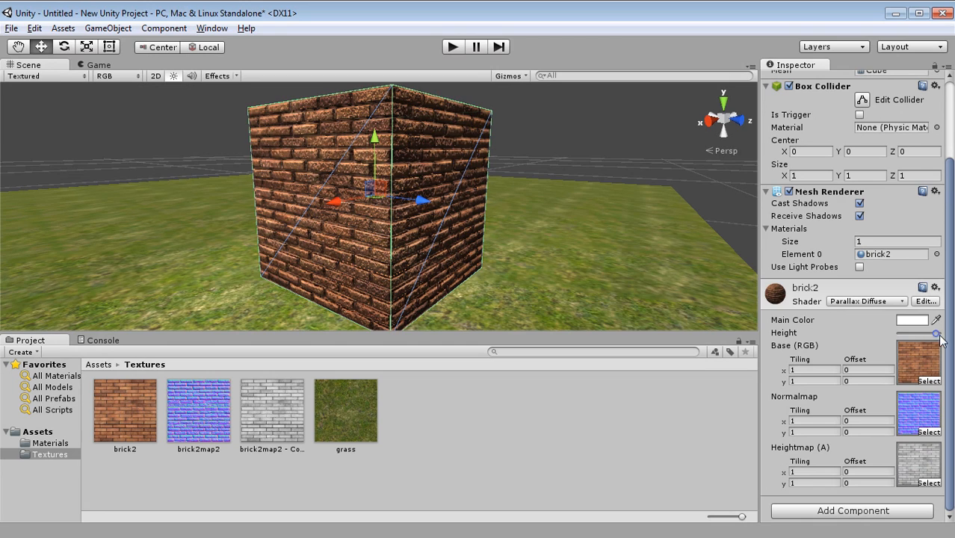
scroll(342, 249, "up", 5)
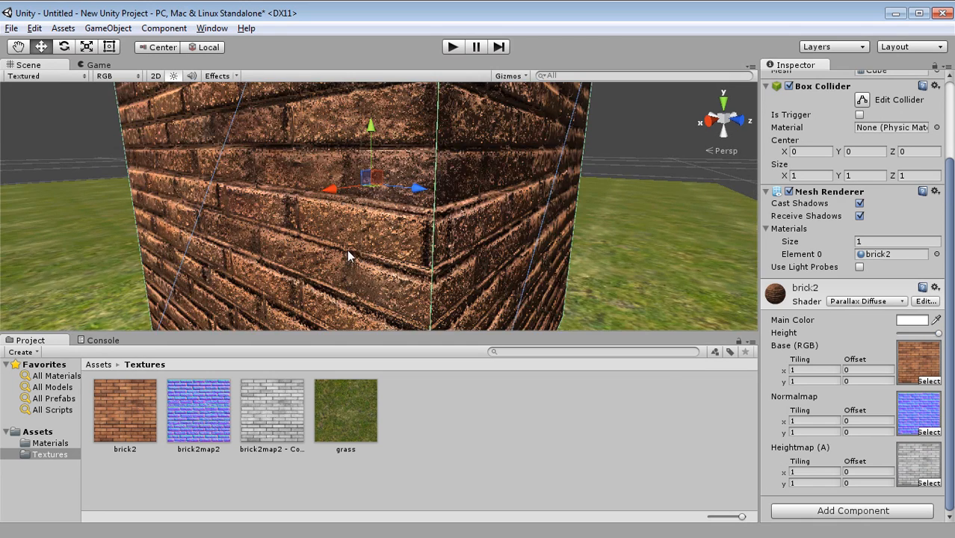
scroll(348, 252, "down", 3)
left_click_drag(332, 258, 375, 261, "alt")
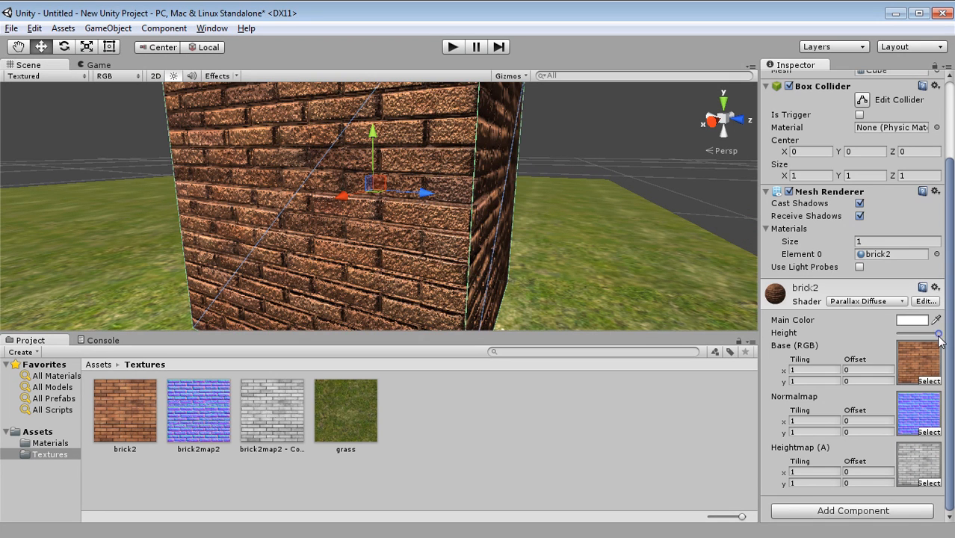
left_click_drag(938, 335, 918, 336)
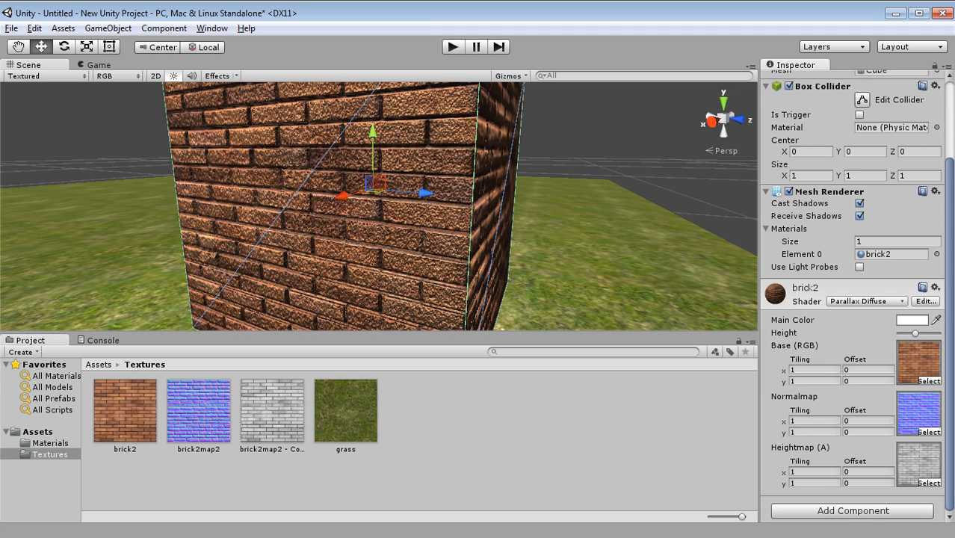
- Switch the cube's brick2 material to the Parallax Specular shader and inspect the deselected cube from several angles before reselecting it
left_click(897, 301)
scroll(429, 210, "down", 5)
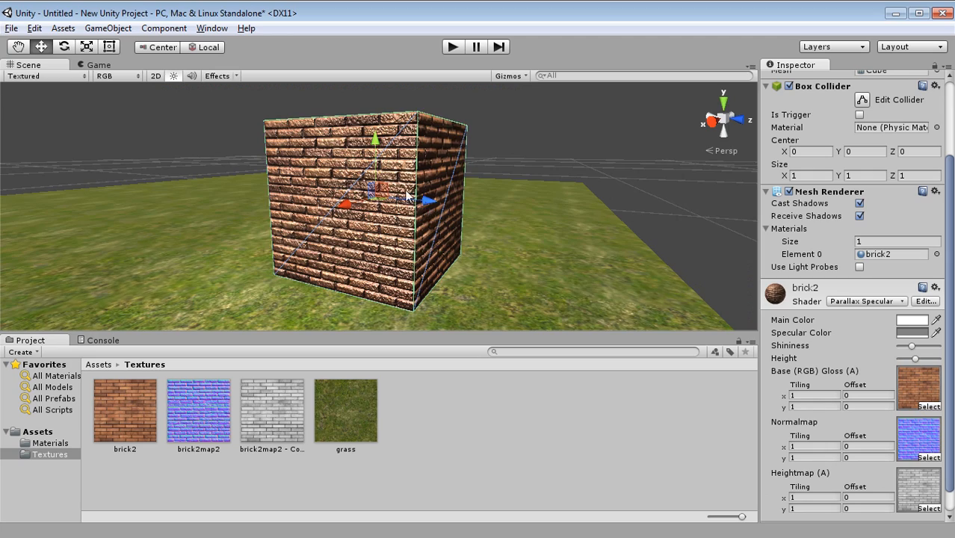
left_click_drag(391, 175, 523, 187, "alt")
left_click(514, 109)
left_click_drag(513, 108, 439, 104, "alt")
left_click(447, 204)
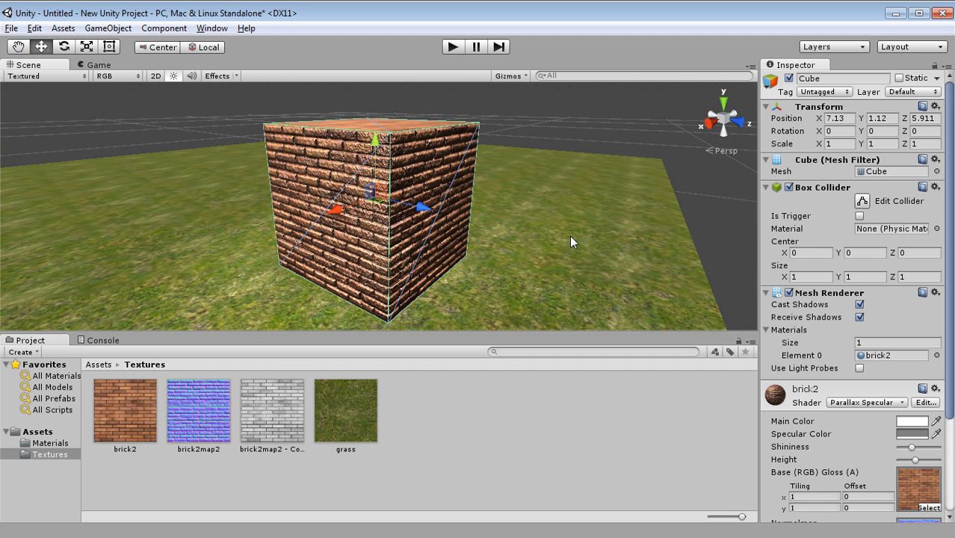